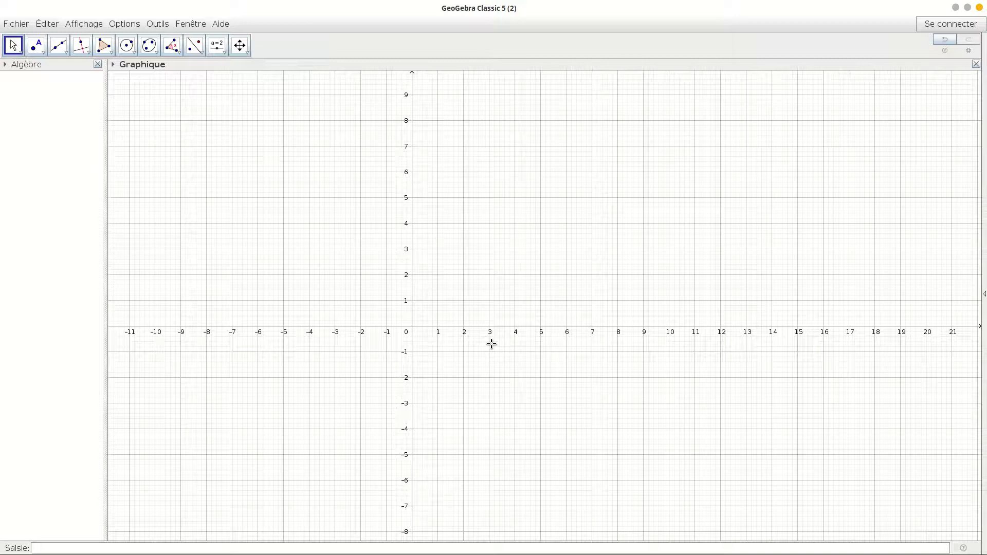
Place a free point A in the graphics view at about (-4.36, 5.04).
left_click(43, 52)
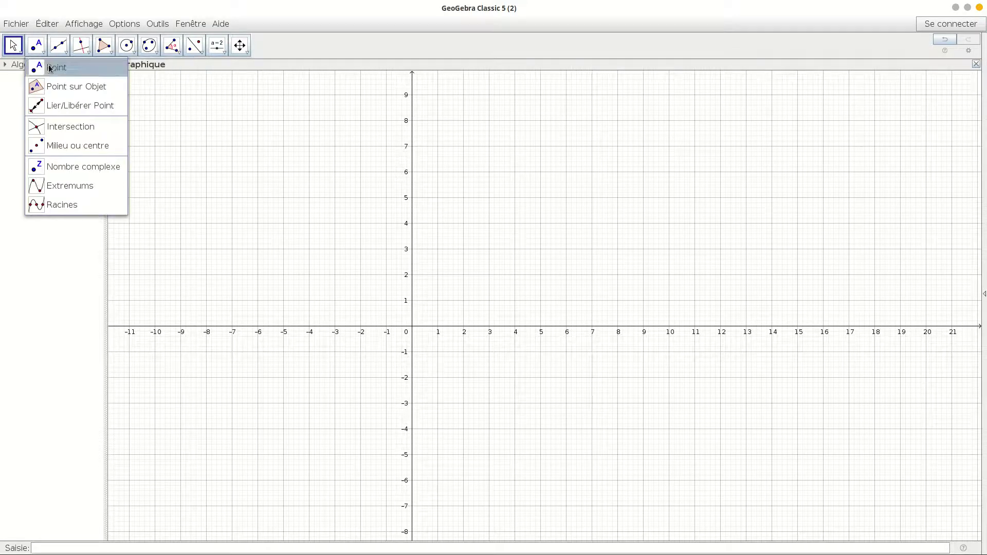
left_click(49, 68)
left_click(300, 197)
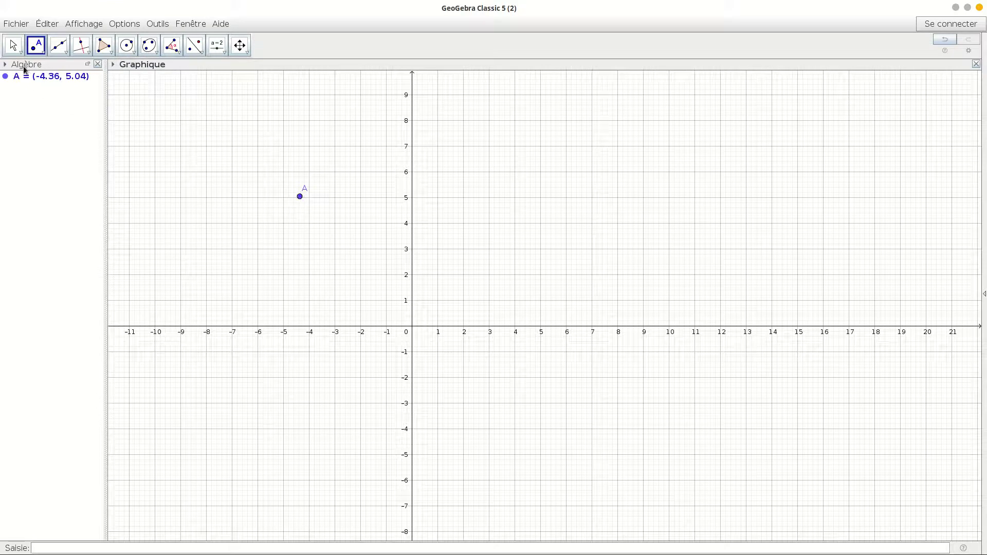
Set the coordinates of point A to (-1, 2) in its properties.
right_click(51, 79)
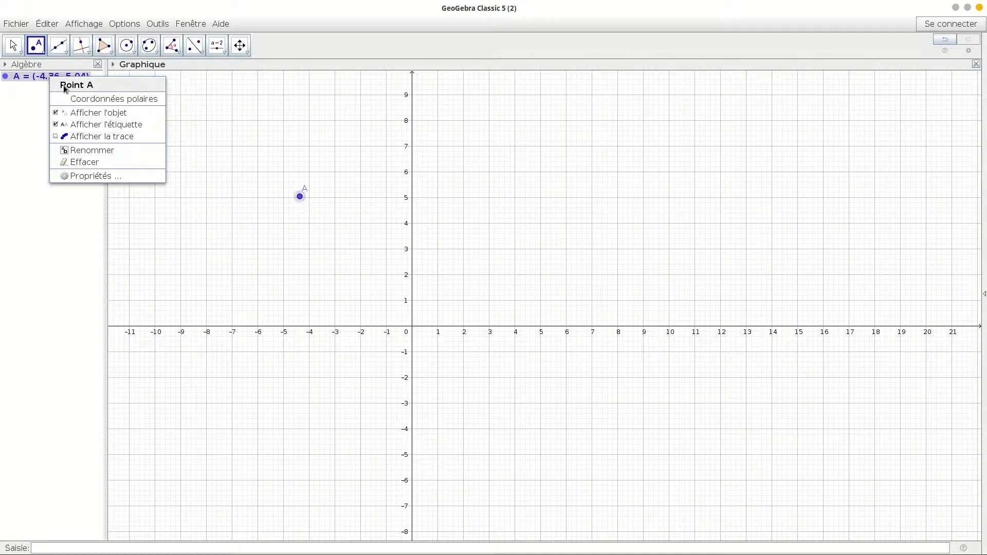
left_click(90, 176)
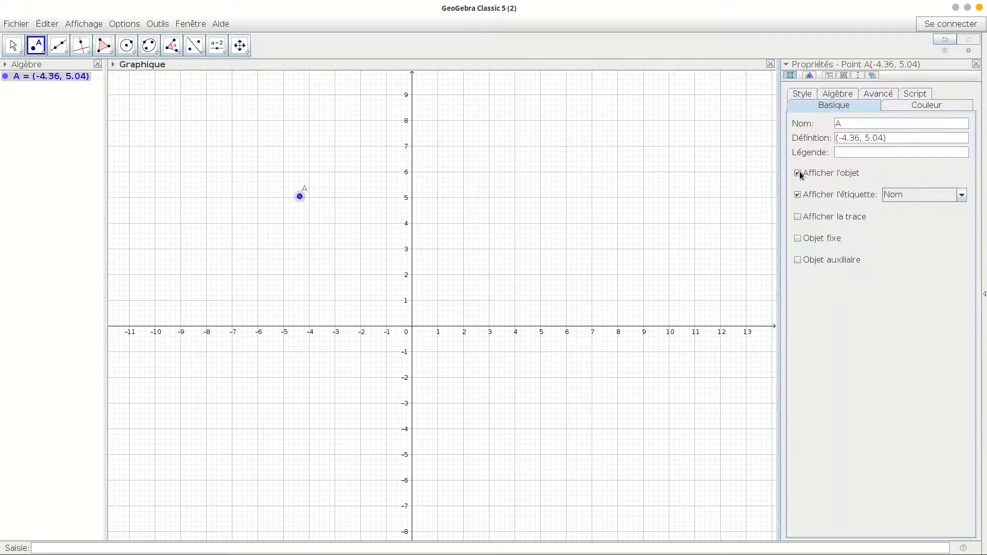
left_click(861, 138)
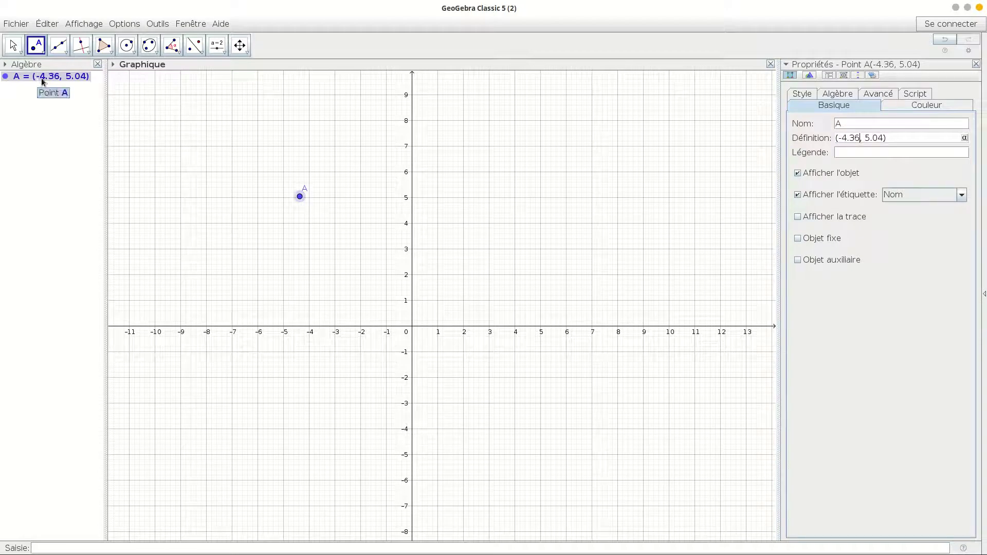
left_click_drag(861, 139, 836, 140)
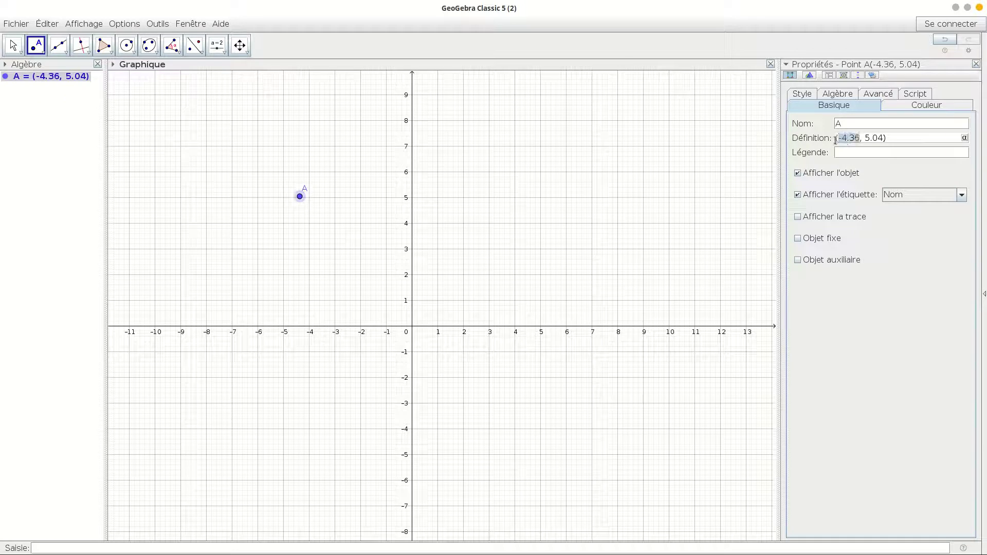
type("-1")
left_click_drag(872, 139, 855, 139)
type("1")
key("Return")
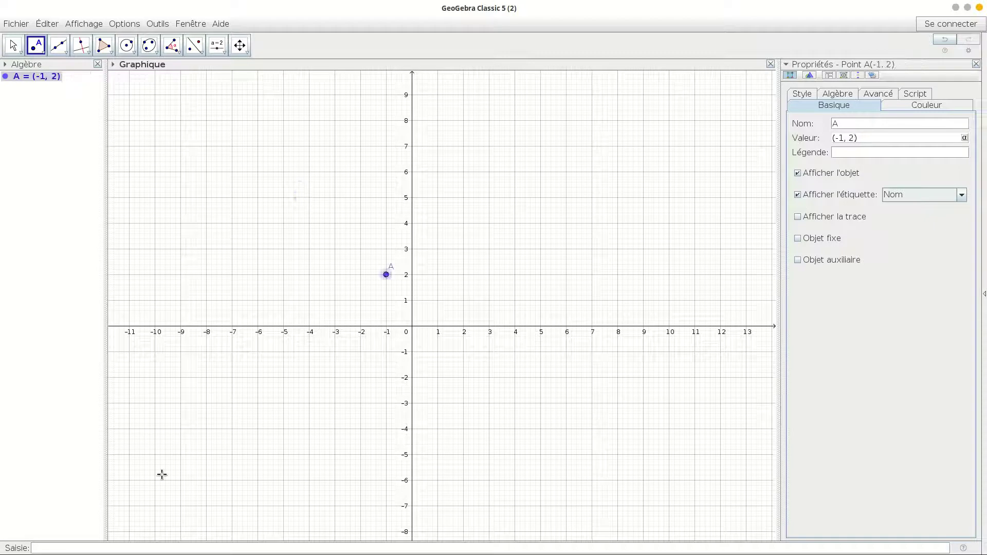
Create point B by entering its definition B=(1,-1).
left_click(50, 550)
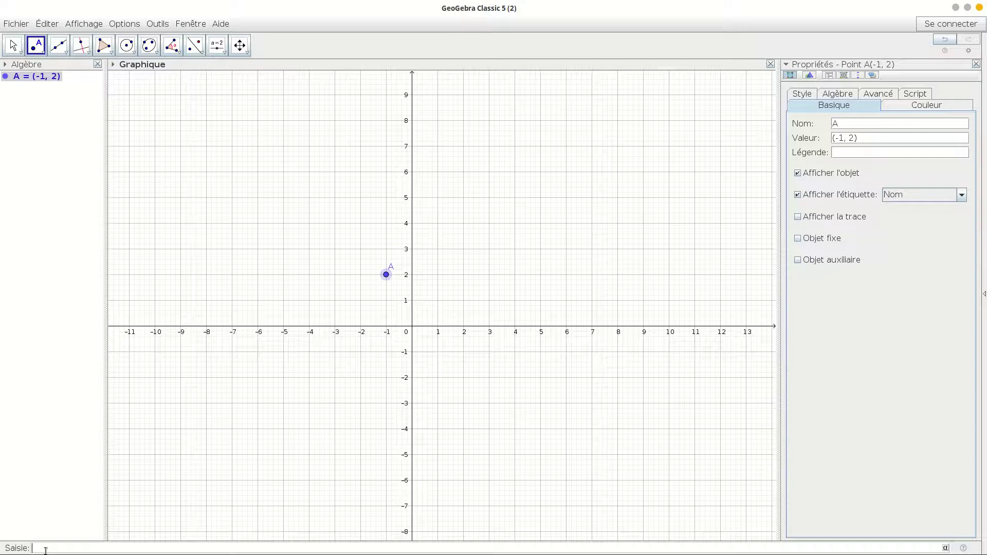
type("B=")
type("(")
type("1,-1")
key("Return")
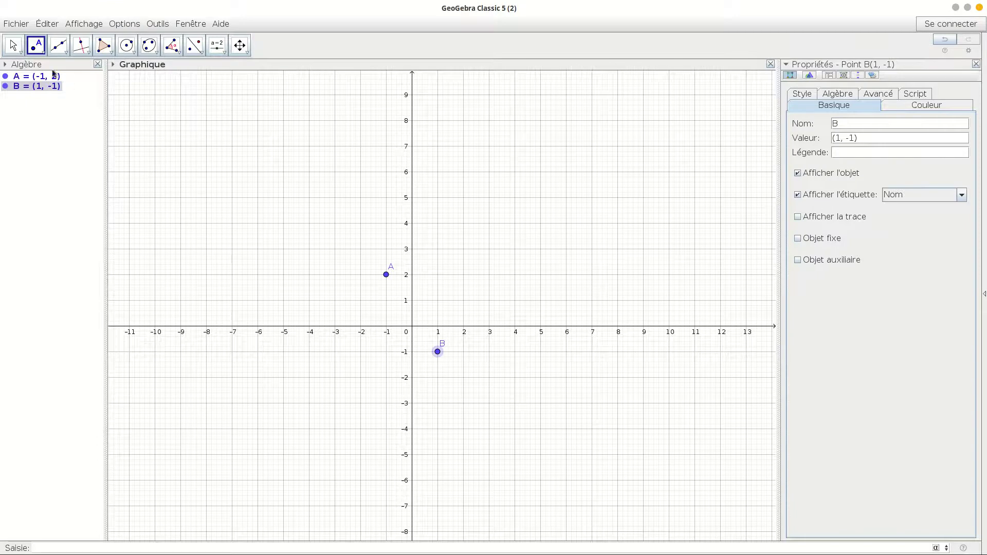
left_click(43, 50)
left_click(51, 67)
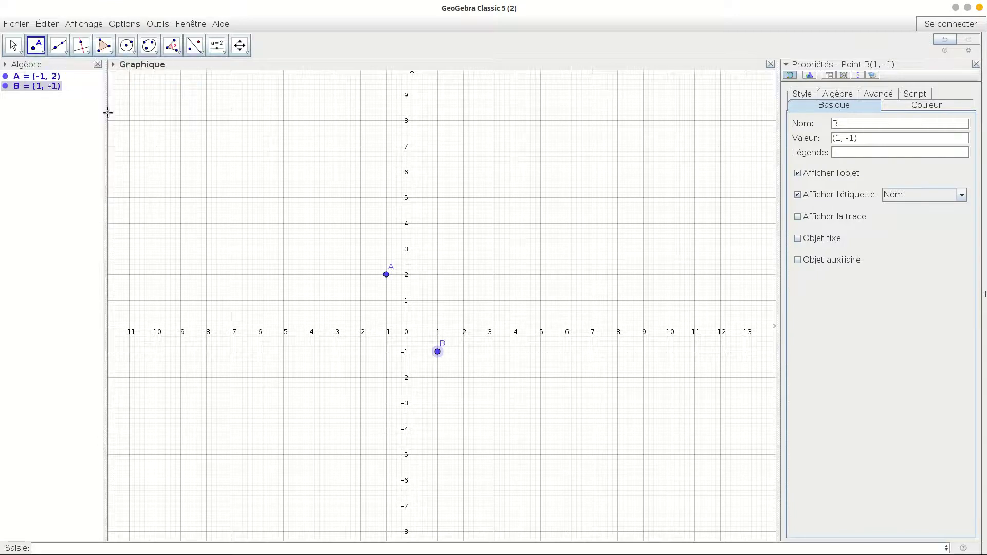
left_click(201, 187)
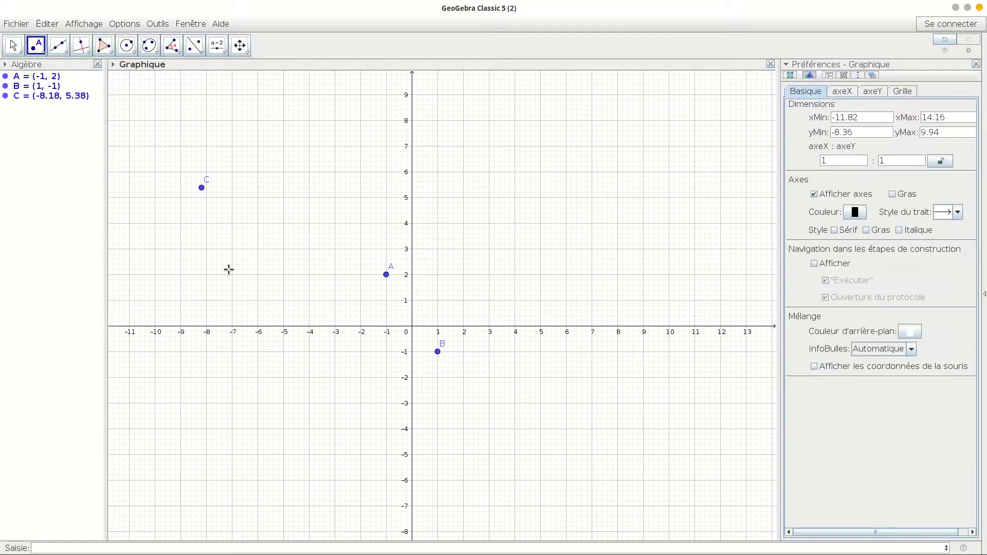
right_click(45, 99)
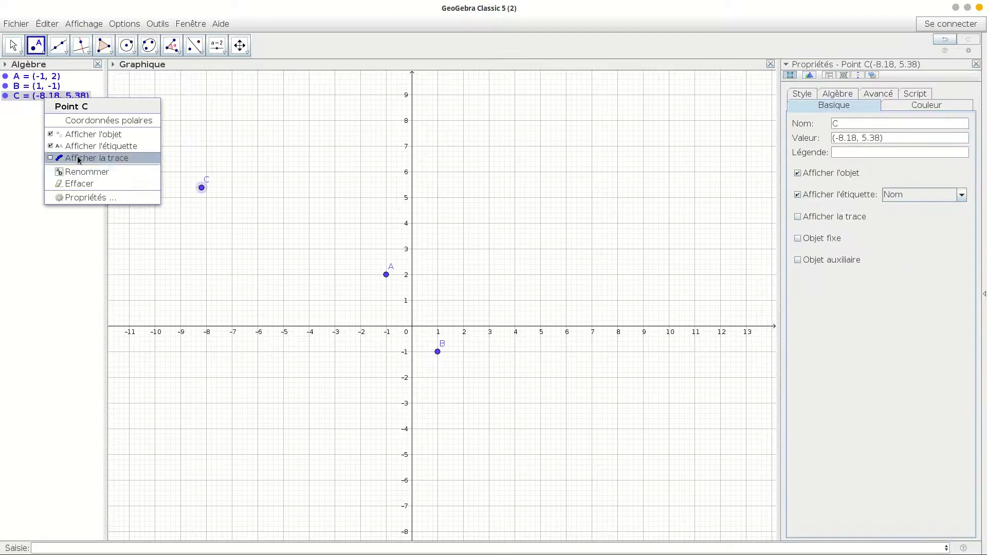
left_click(97, 196)
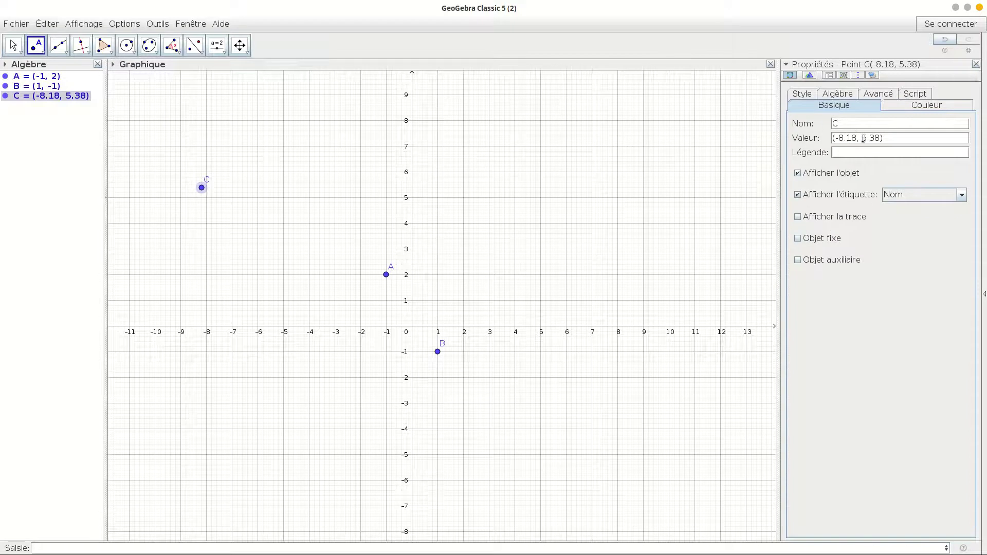
left_click(977, 64)
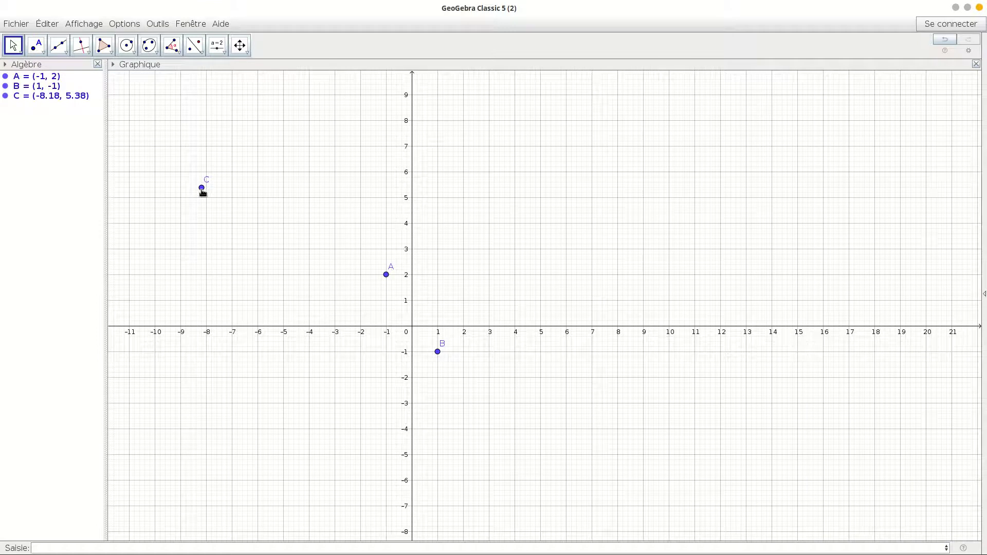
right_click(202, 188)
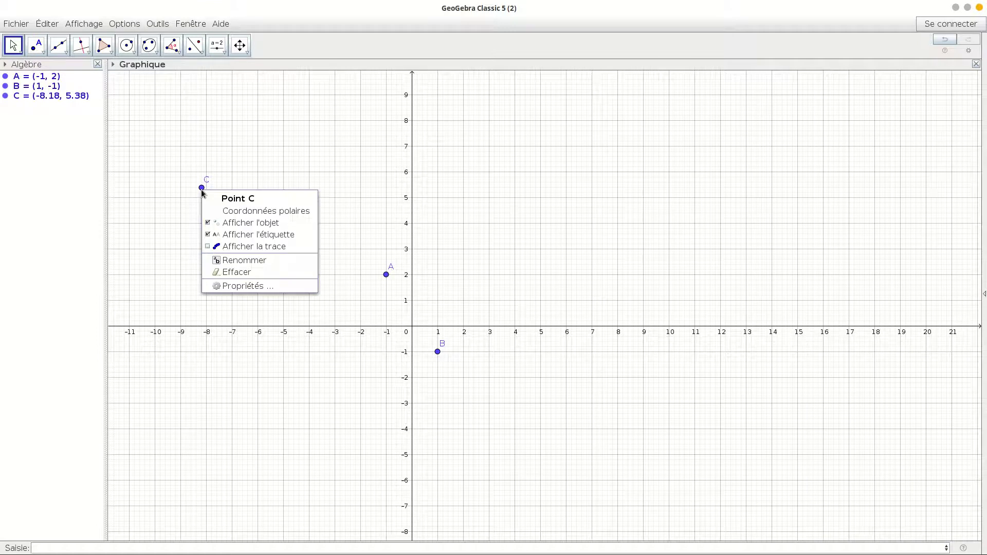
left_click(263, 273)
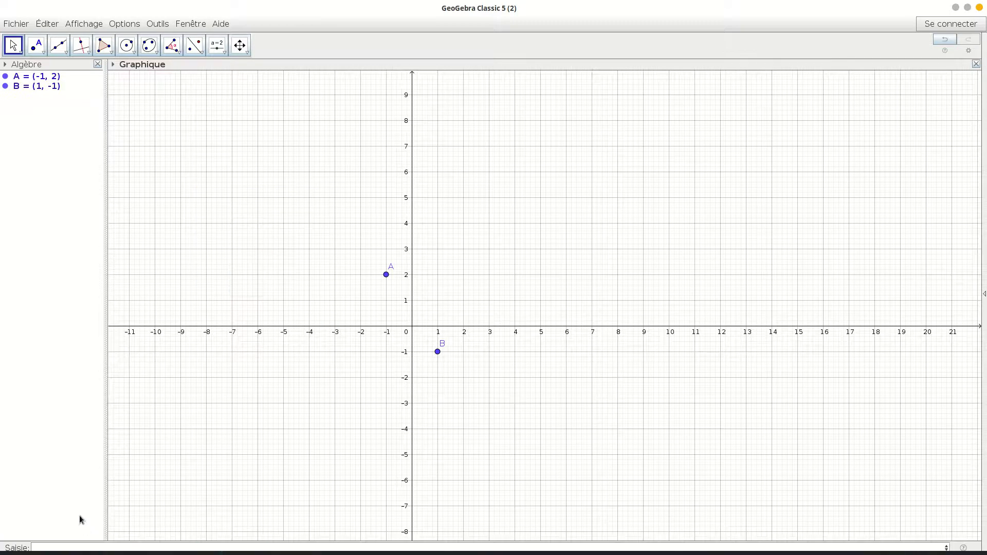
Create point C by entering its definition C=(4,5).
left_click(45, 548)
type("C")
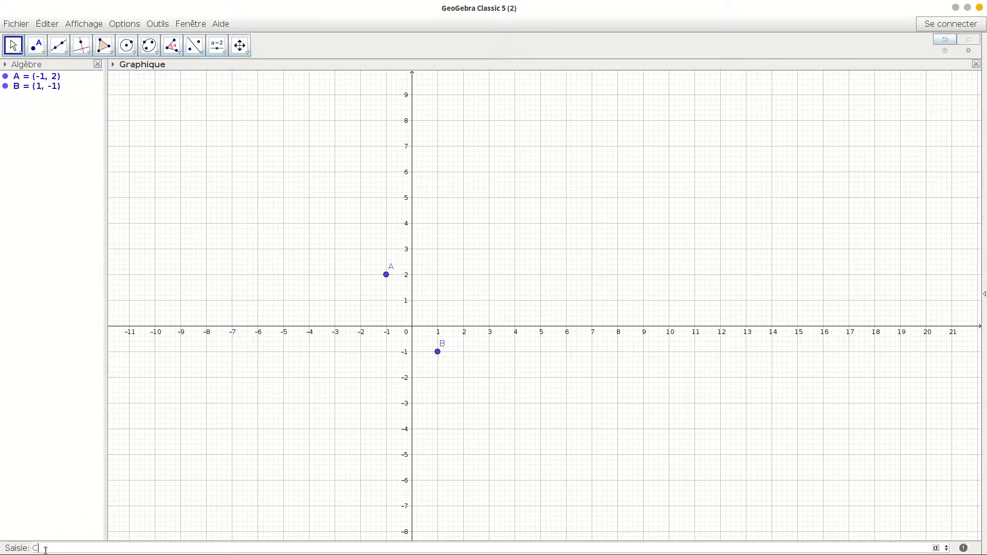
type("=(4,5")
key("Return")
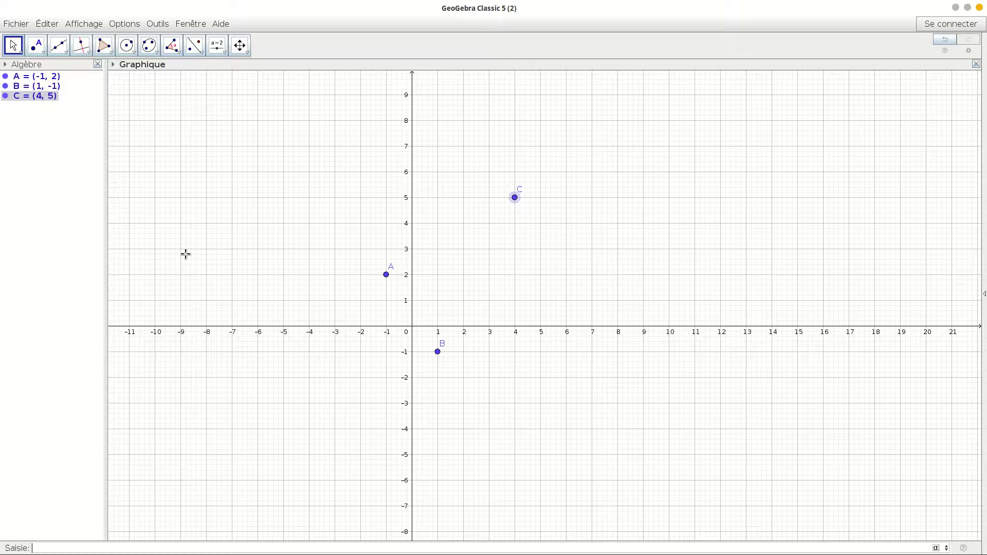
Set automatic labelling to new points only (Seulement les nouveaux points).
left_click(124, 23)
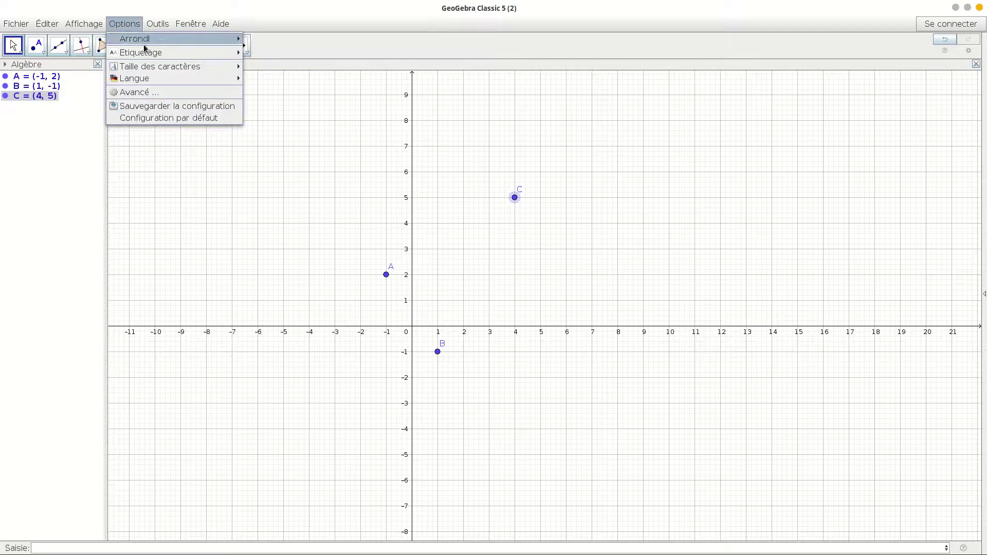
mouse_move(149, 55)
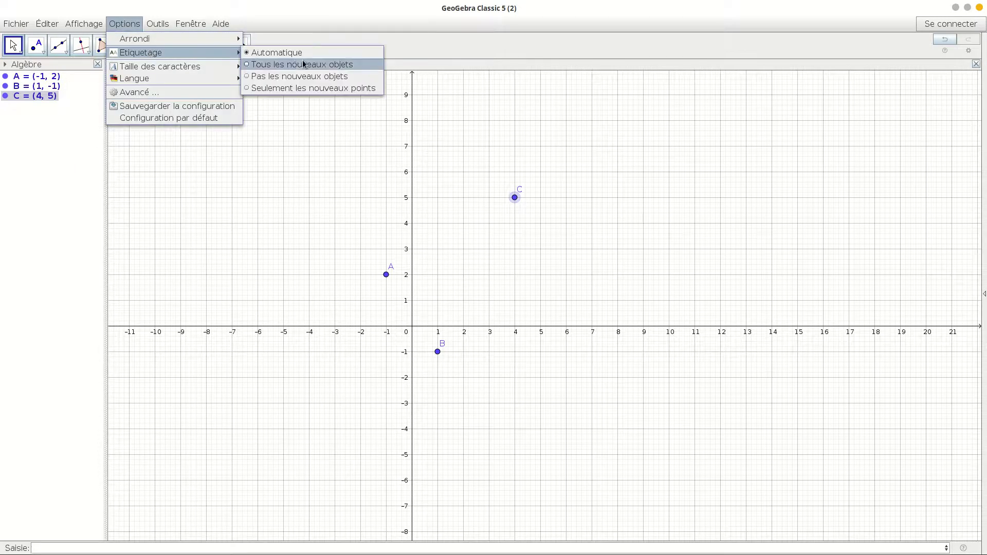
left_click(309, 89)
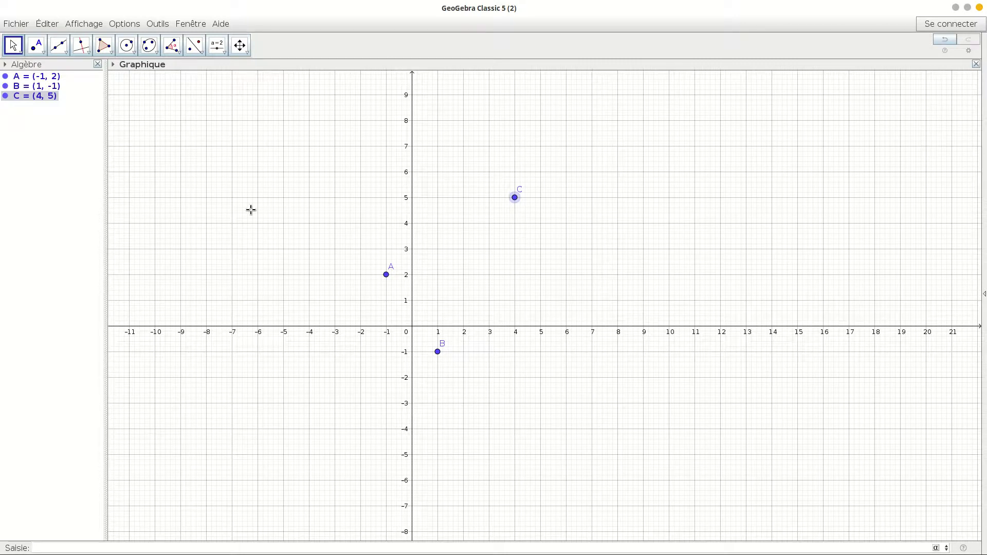
Change the point style of A, B and C together to a diagonal cross.
left_click(23, 81)
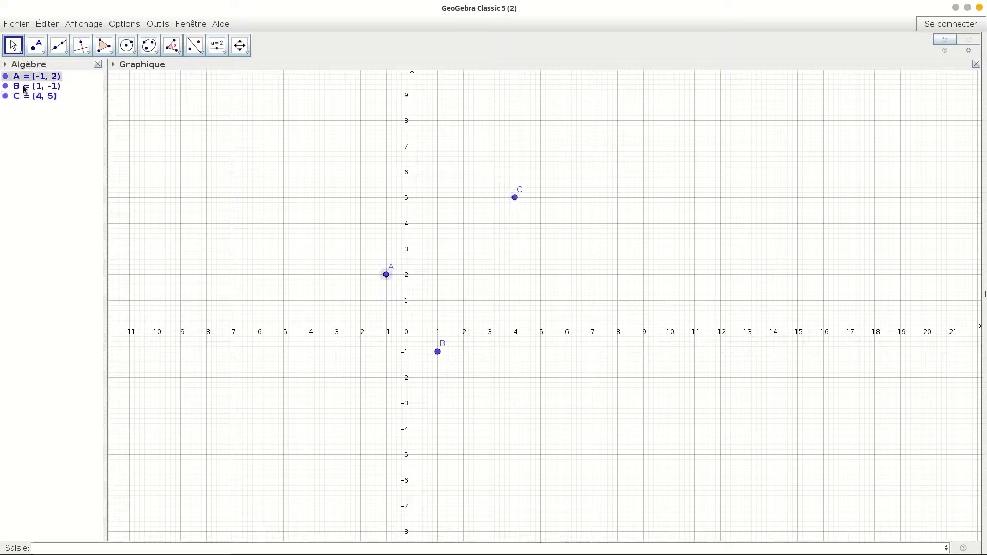
left_click(23, 85, "ctrl")
left_click(25, 94, "ctrl")
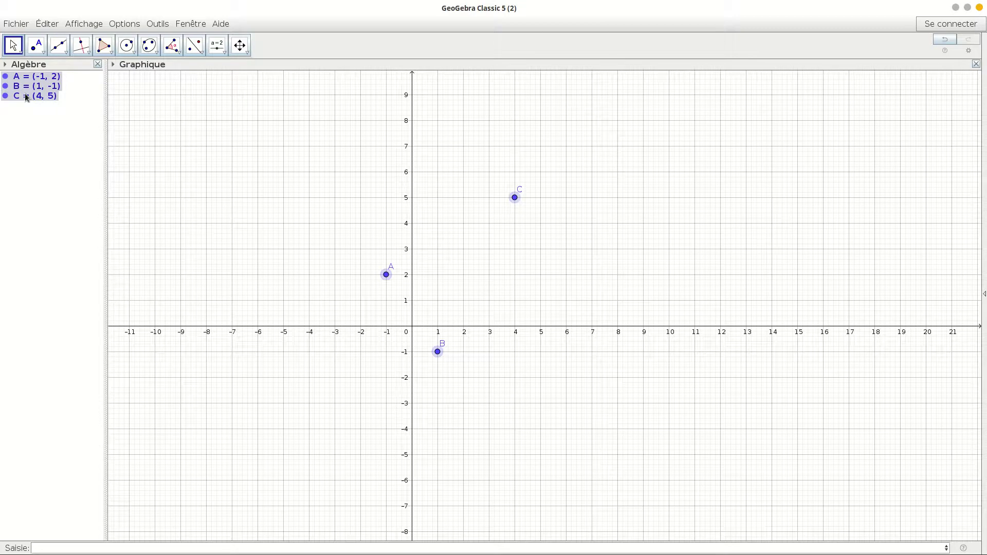
right_click(25, 96)
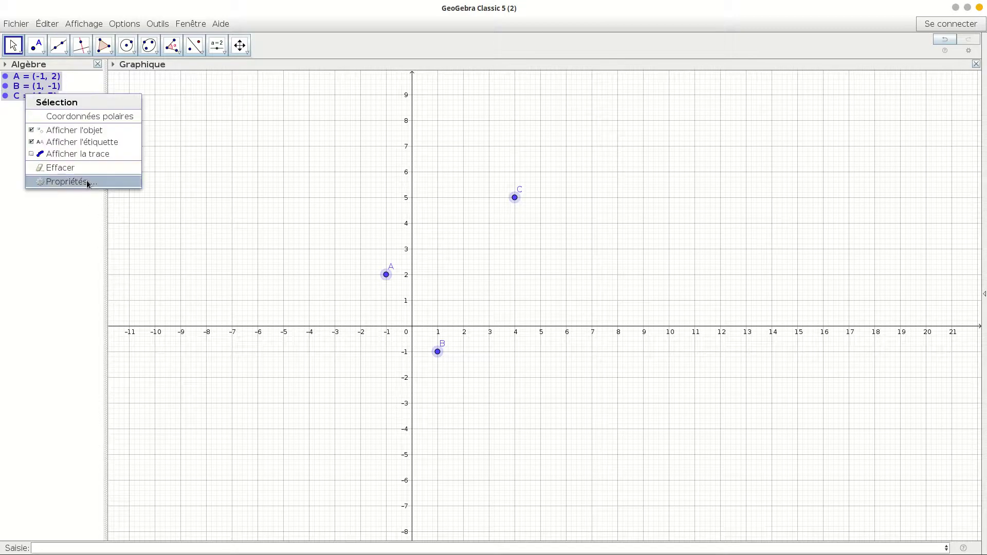
left_click(87, 181)
left_click(809, 95)
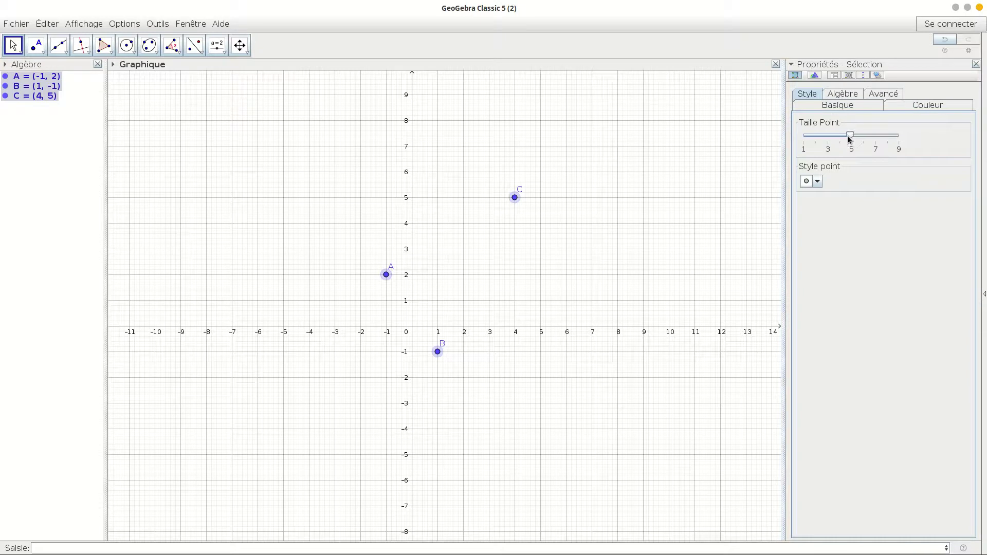
left_click(818, 181)
left_click(815, 200)
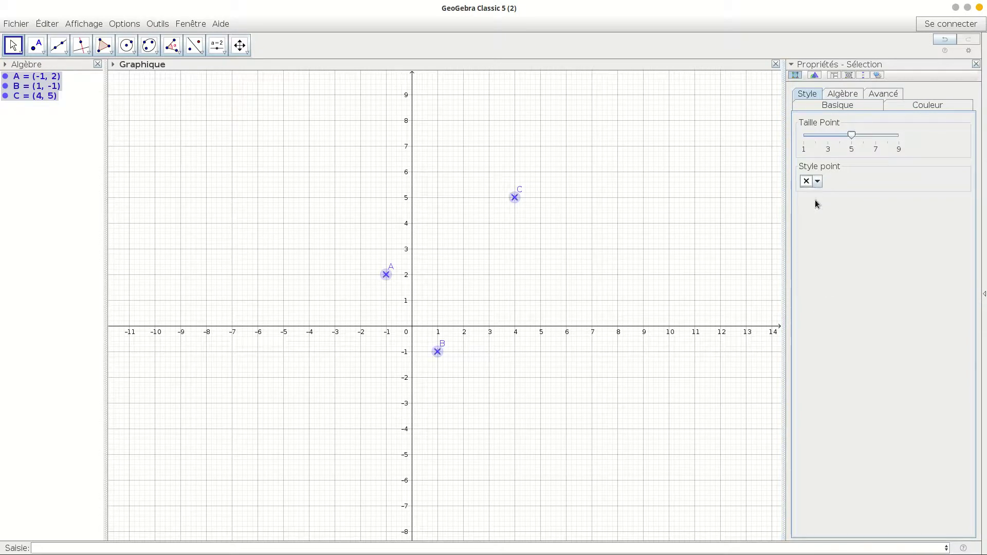
Colour the selected points A, B and C pure blue (0, 0, 255) and deselect them.
left_click(925, 107)
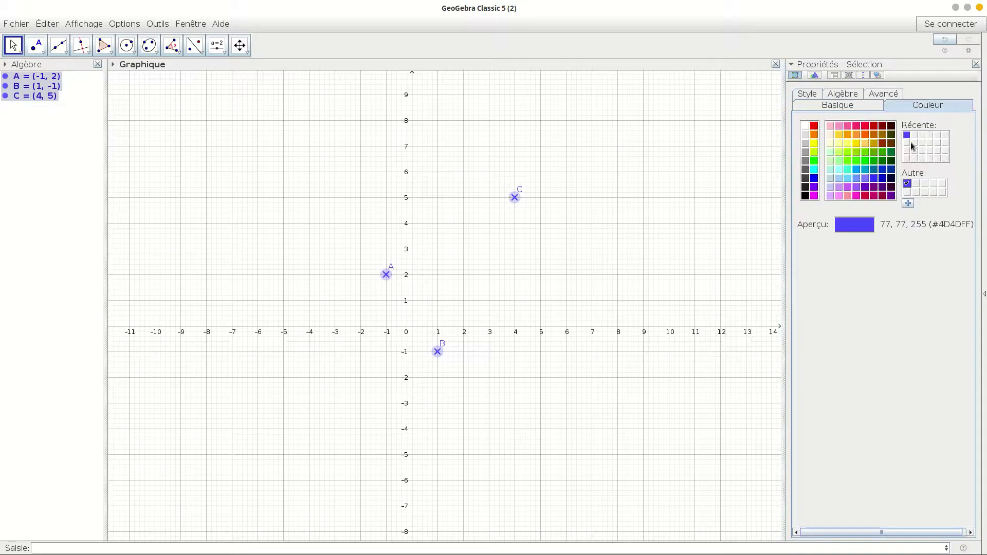
left_click(814, 179)
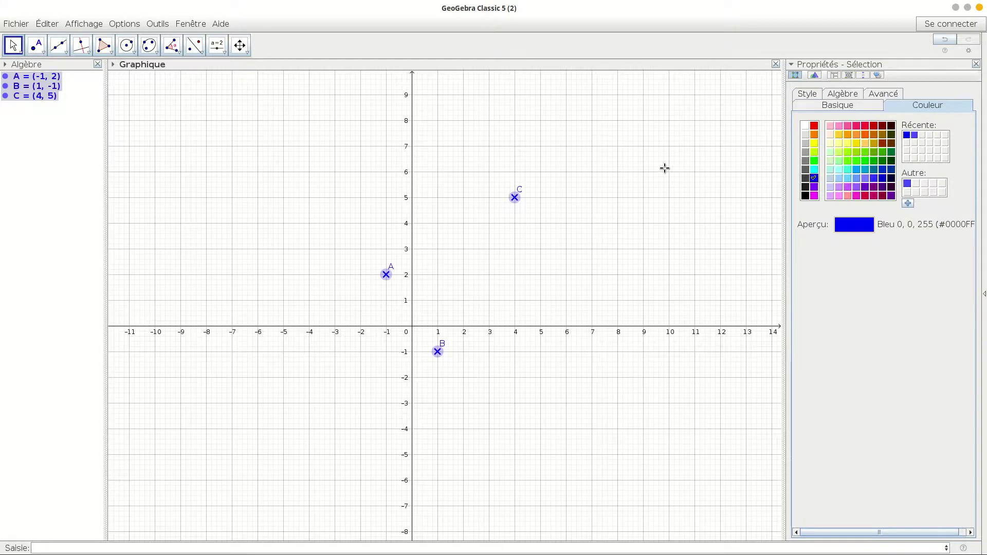
left_click(665, 168)
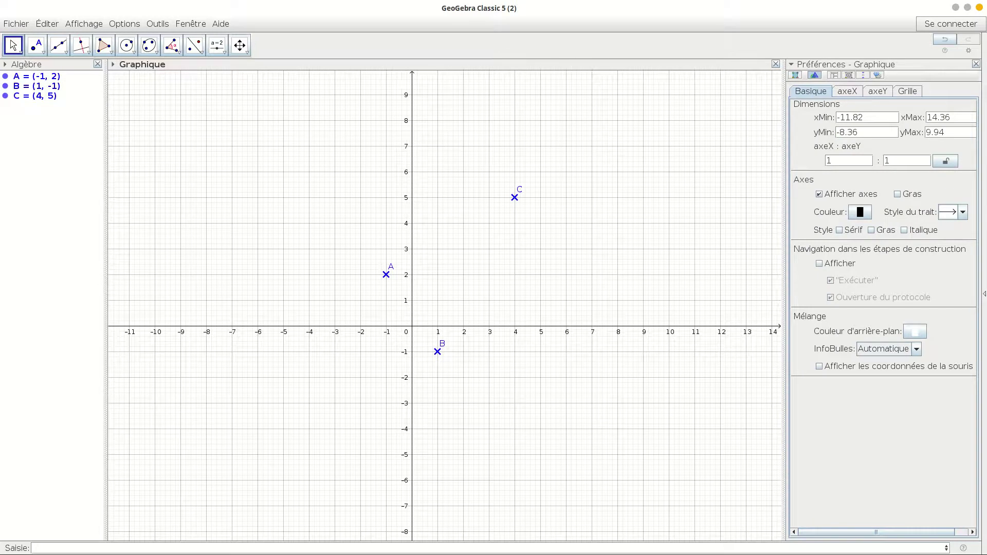
left_click(881, 546)
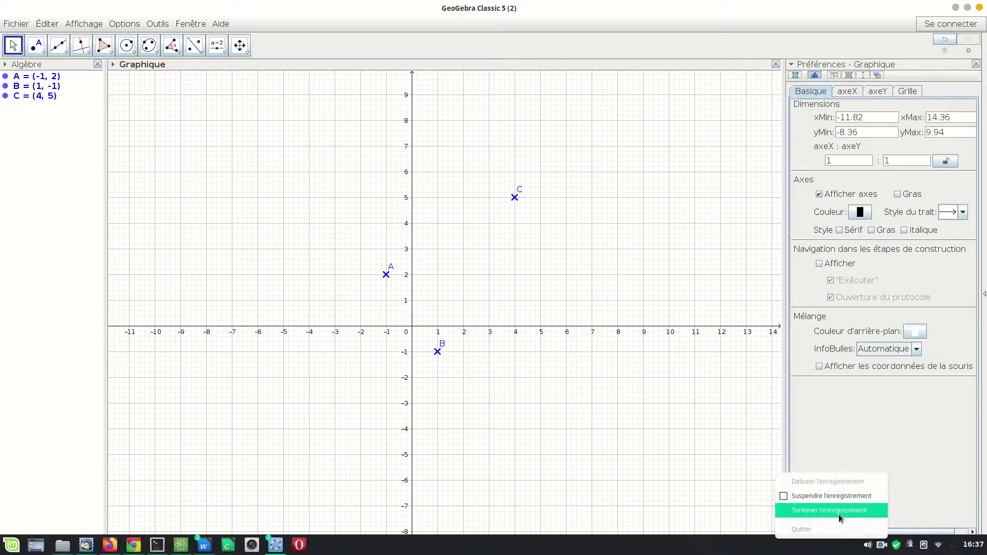
left_click(832, 497)
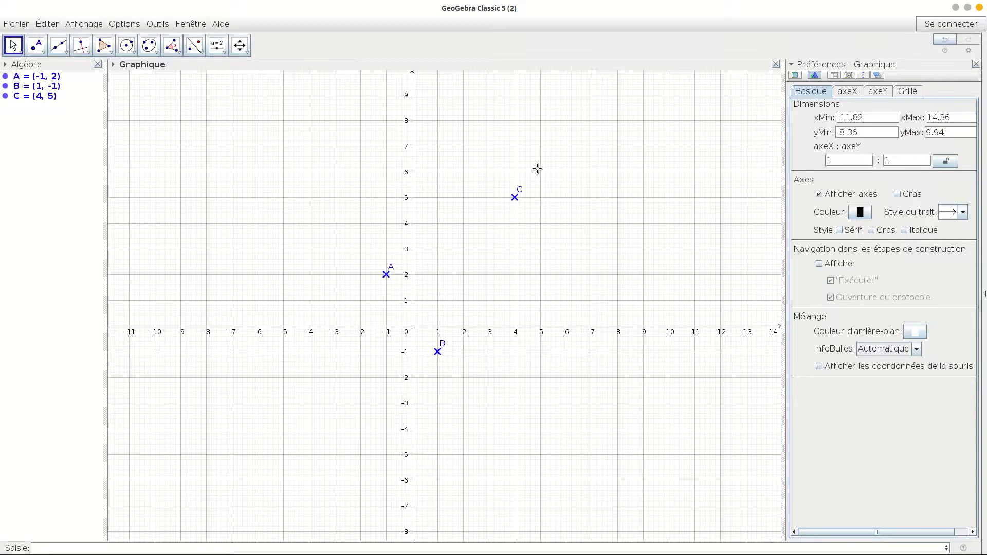
Close the graphics preferences and display the Calcul formel view alongside the algebra and graphics views.
left_click(976, 63)
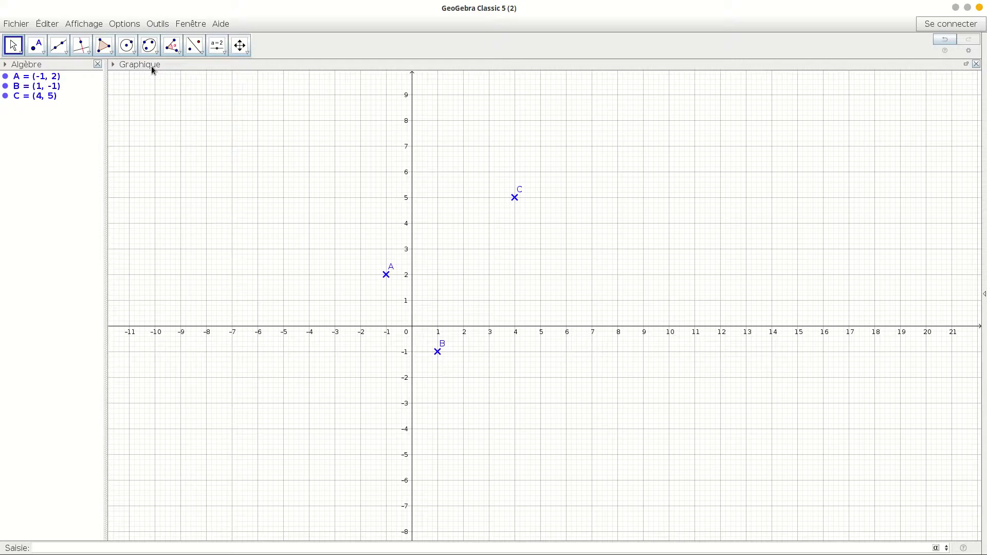
left_click(84, 25)
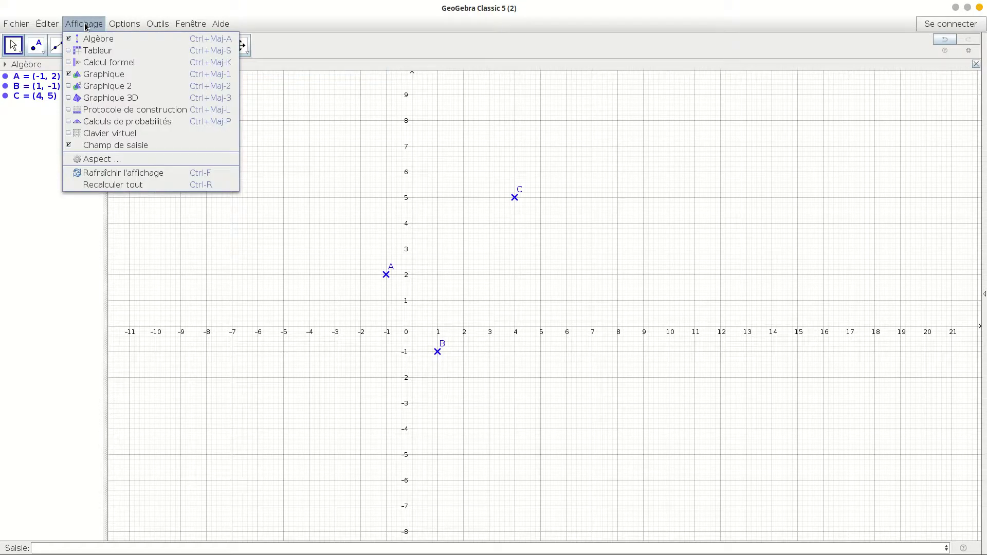
left_click(106, 62)
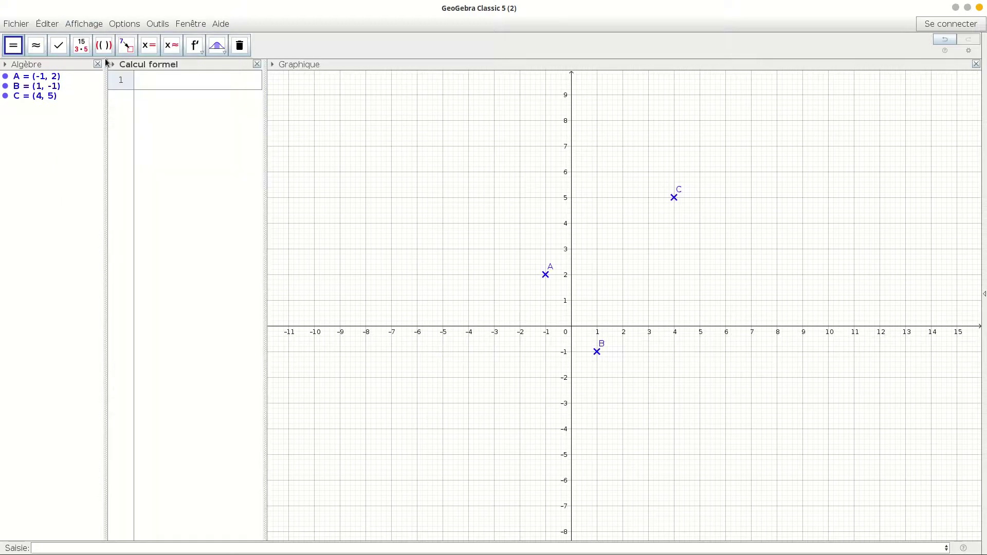
Enter the equations a-b+c=2, a+b+c=-1 and 16a+4b+c=5 in rows 1 to 3 of the Calcul formel view.
left_click(161, 83)
type("a-")
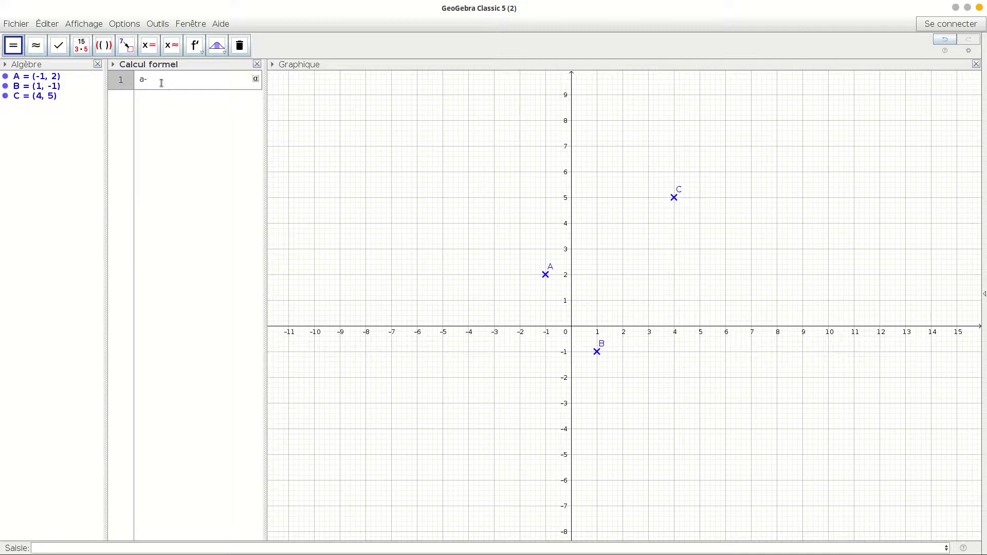
type("b+c=2")
key("Return")
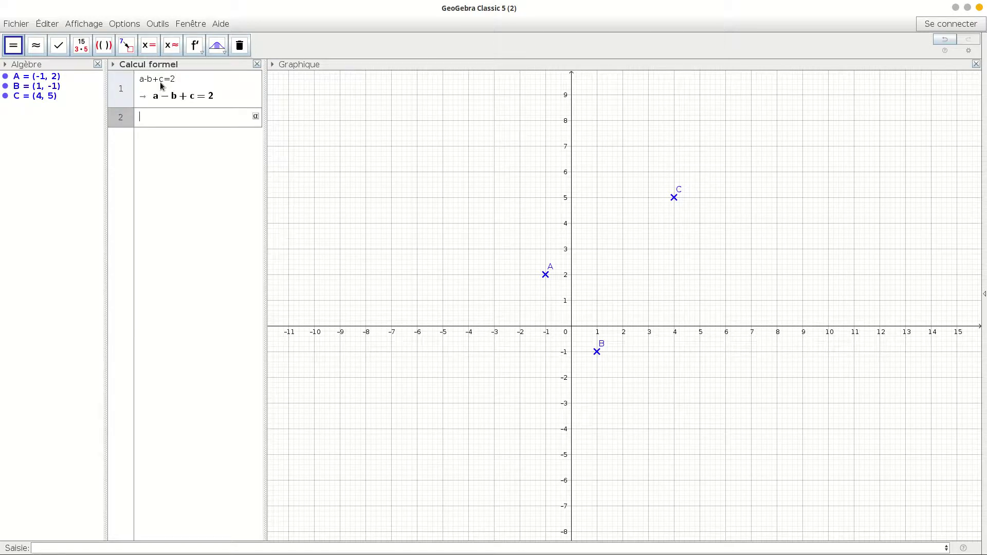
type("a+b+c=-1")
key("Return")
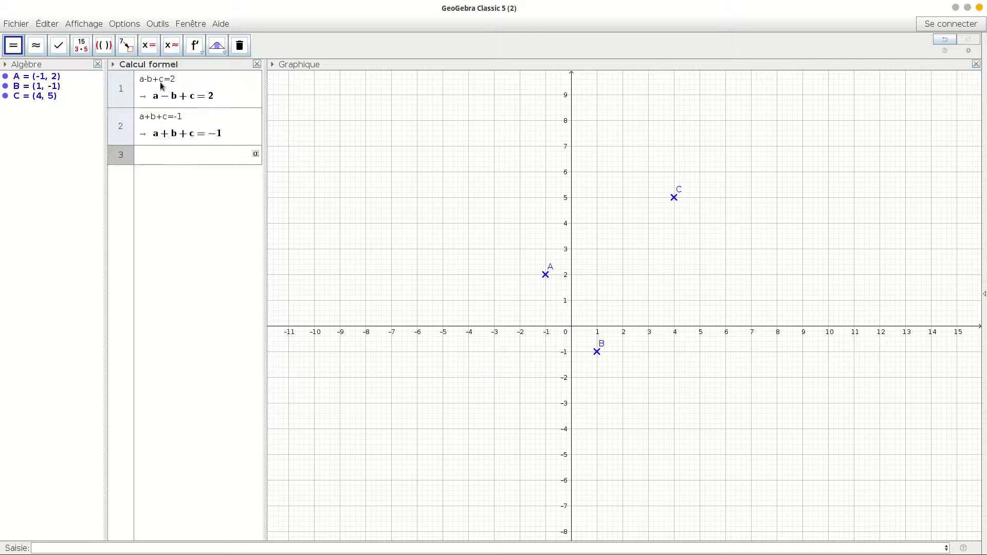
type("16a+4b+c=5")
key("Return")
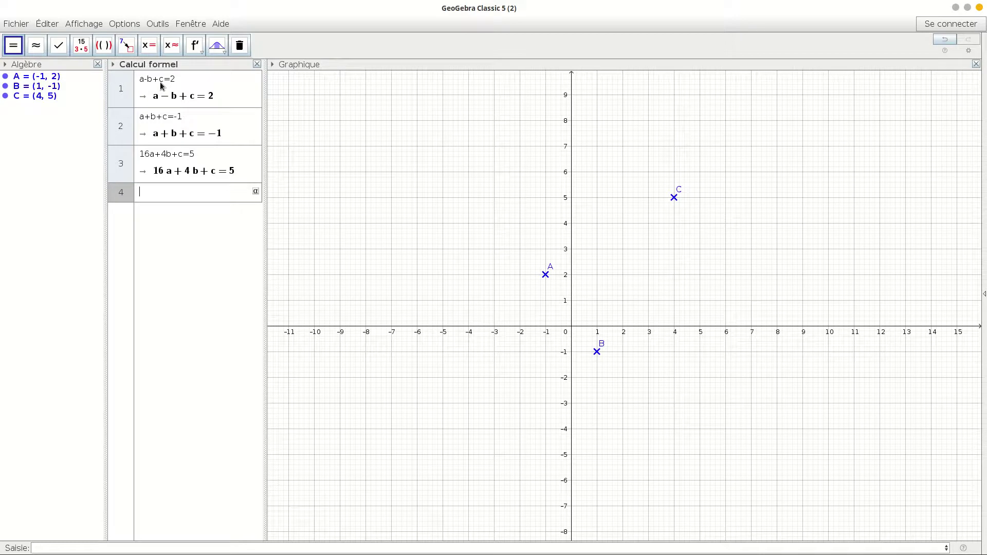
Insert the Résoudre command for equation and variable lists in row 4, widen the view, and replace the equations placeholder with empty braces {}.
type("Résoudre")
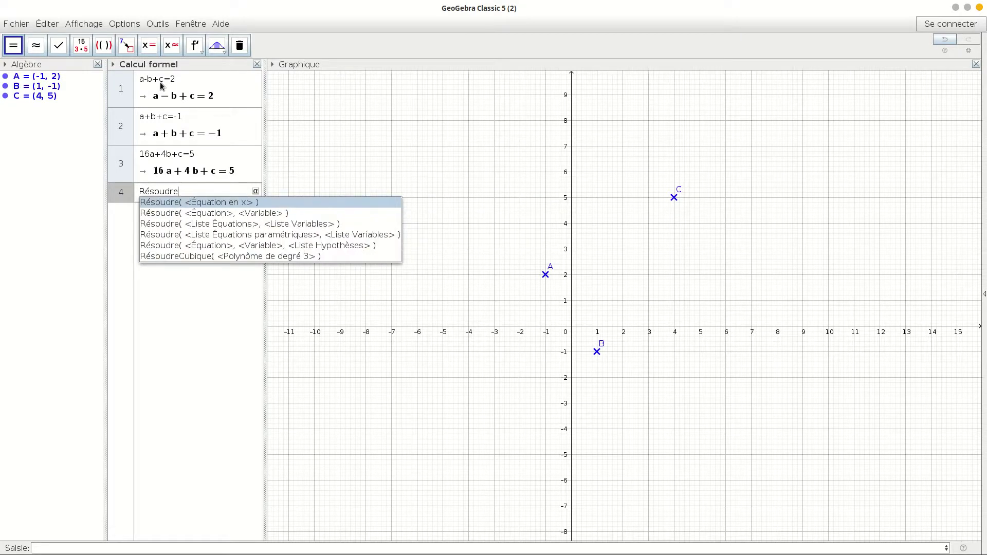
left_click(215, 225)
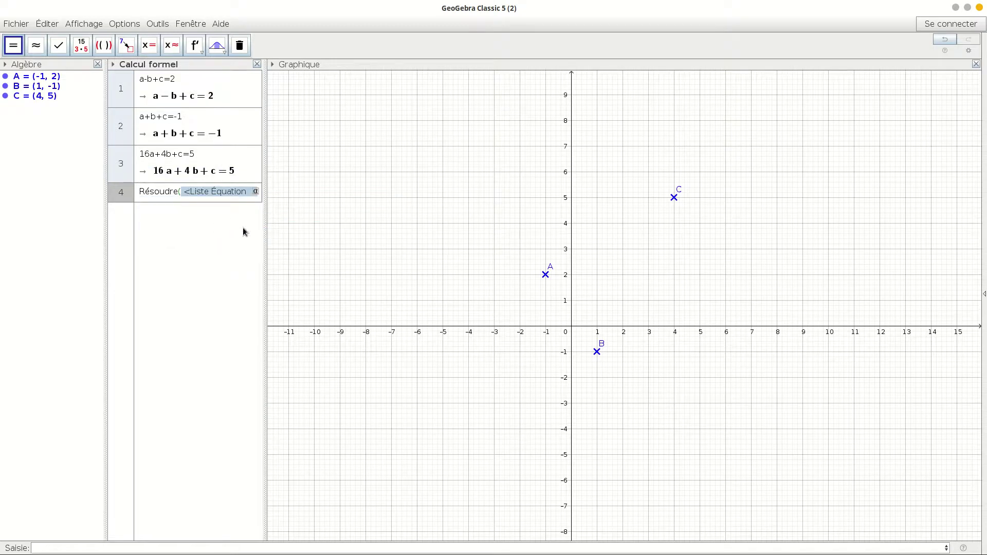
left_click_drag(259, 245, 399, 270)
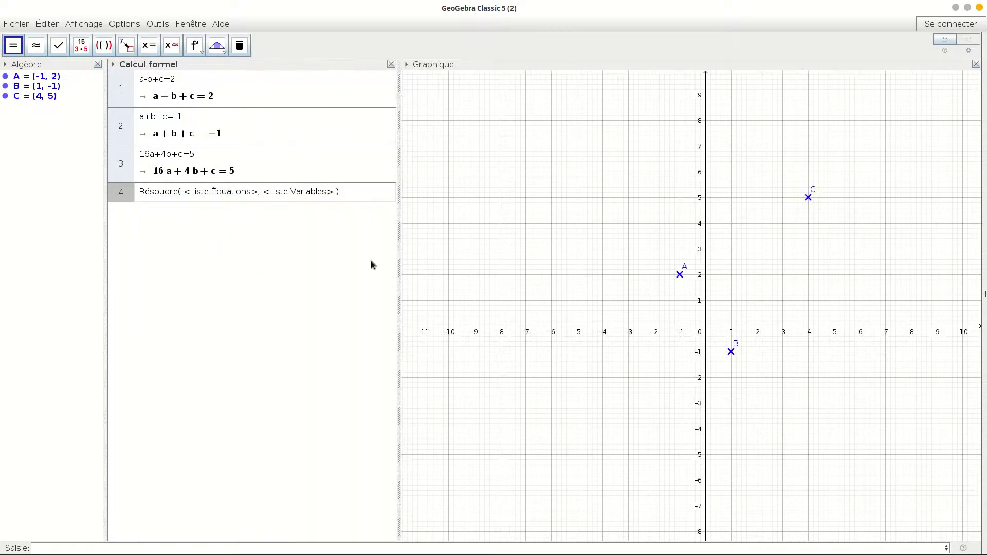
left_click(247, 193)
left_click_drag(259, 189, 184, 190)
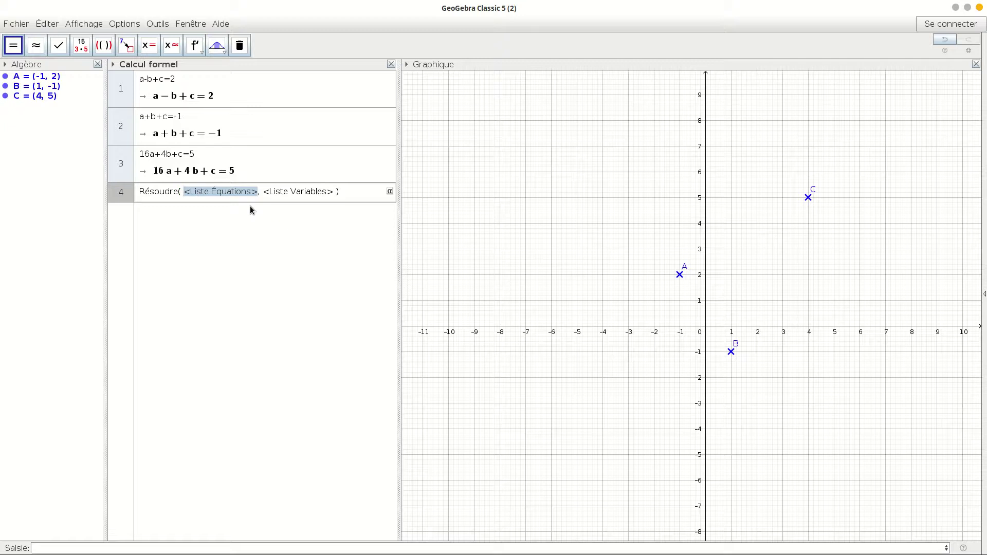
type("{")
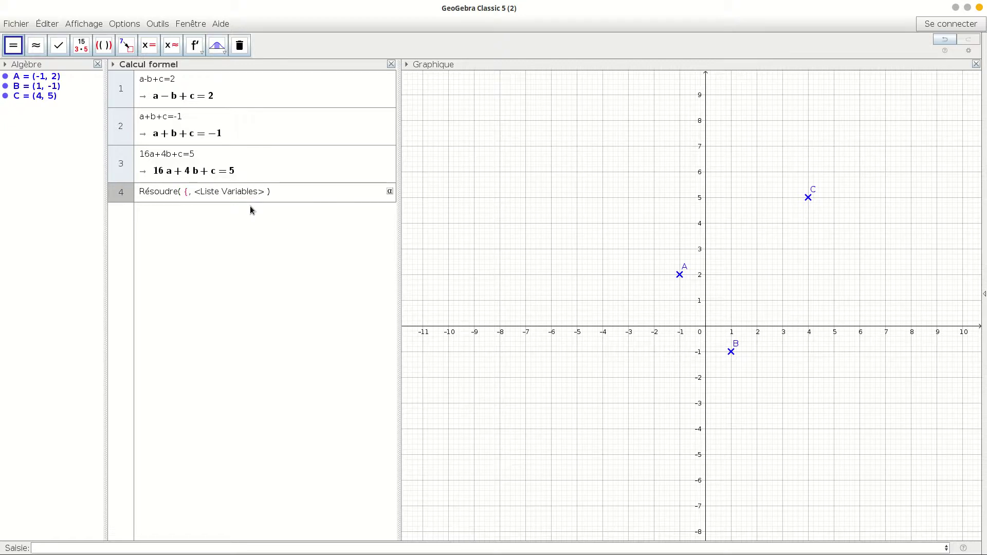
type("}")
Fill the braces with the row references $1, $2, $3, remove the variables argument, and evaluate Résoudre({$1, $2, $3}).
right_click(179, 98)
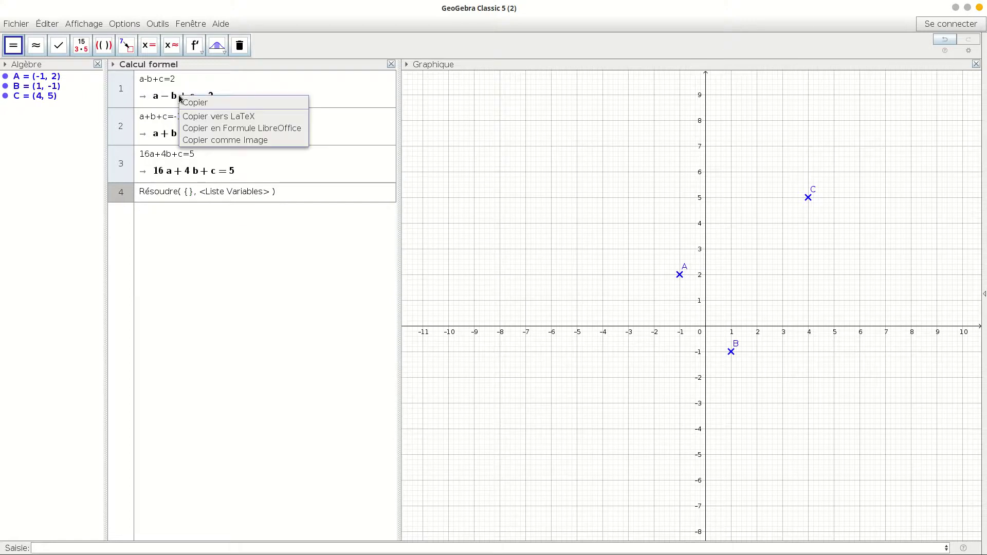
left_click(188, 191)
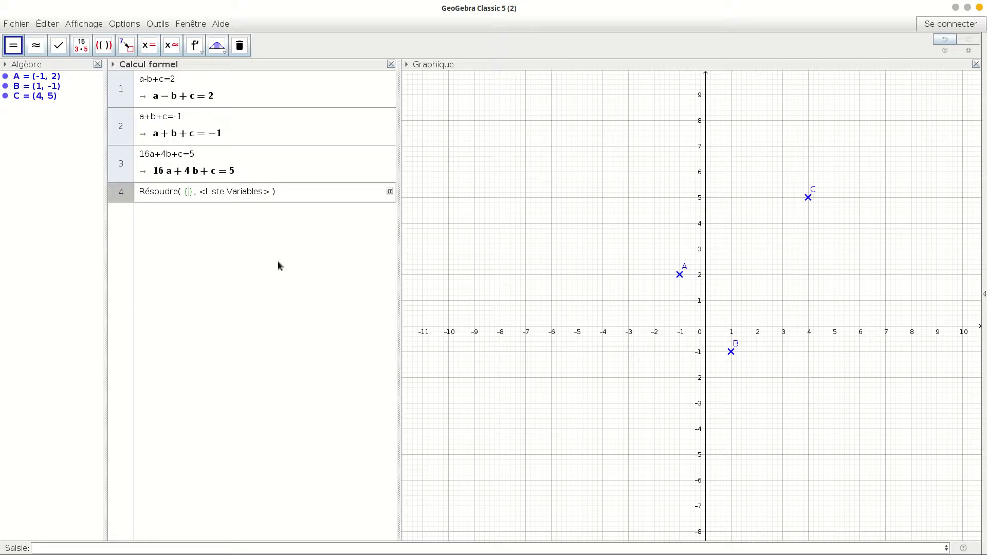
type("$&")
key("BackSpace")
type("1,")
type("$2,")
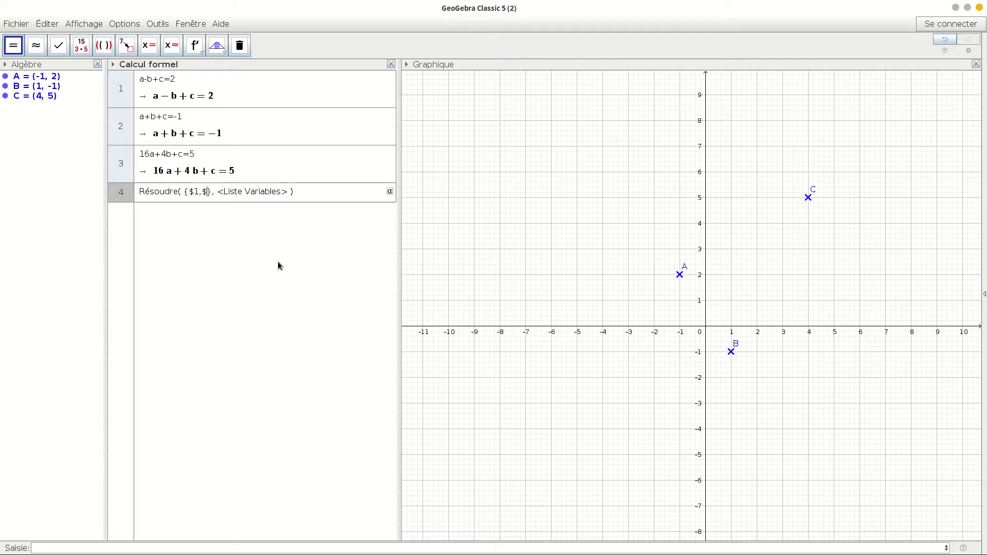
type("$3")
left_click_drag(307, 192, 230, 193)
key("BackSpace")
key("Return")
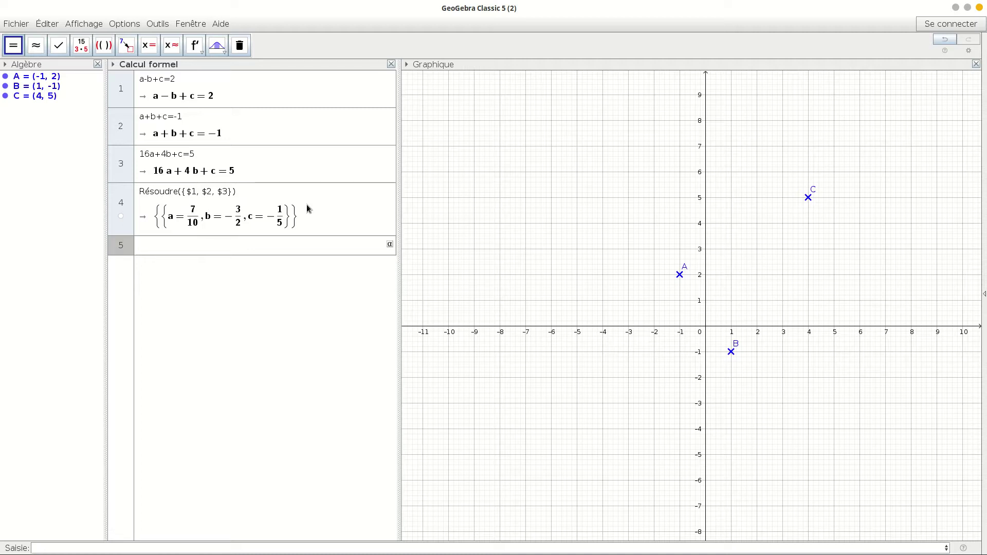
Define the function f(x) = 7/10*x^2 - 3/2*x - 1/5 through the Saisie line.
left_click(44, 549)
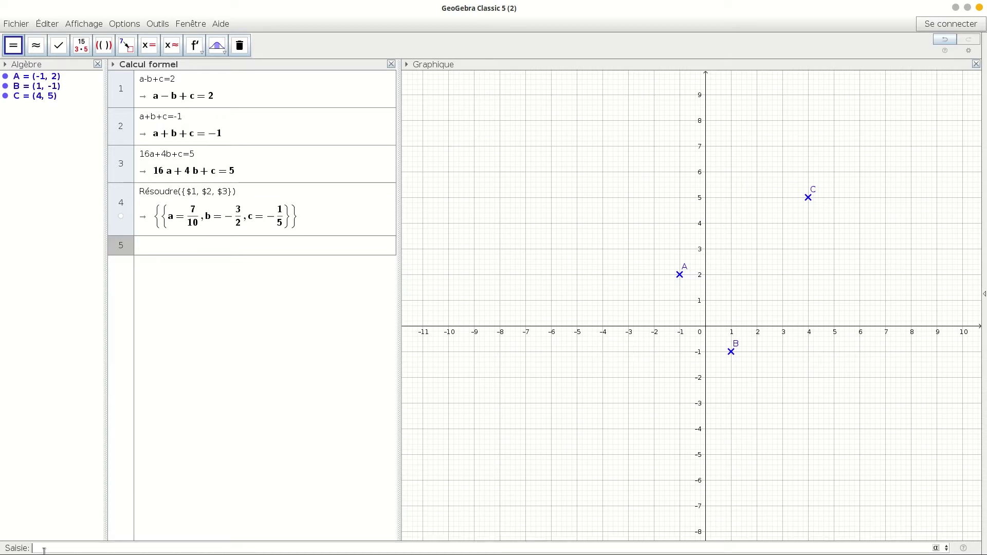
type("f(x) = 7/")
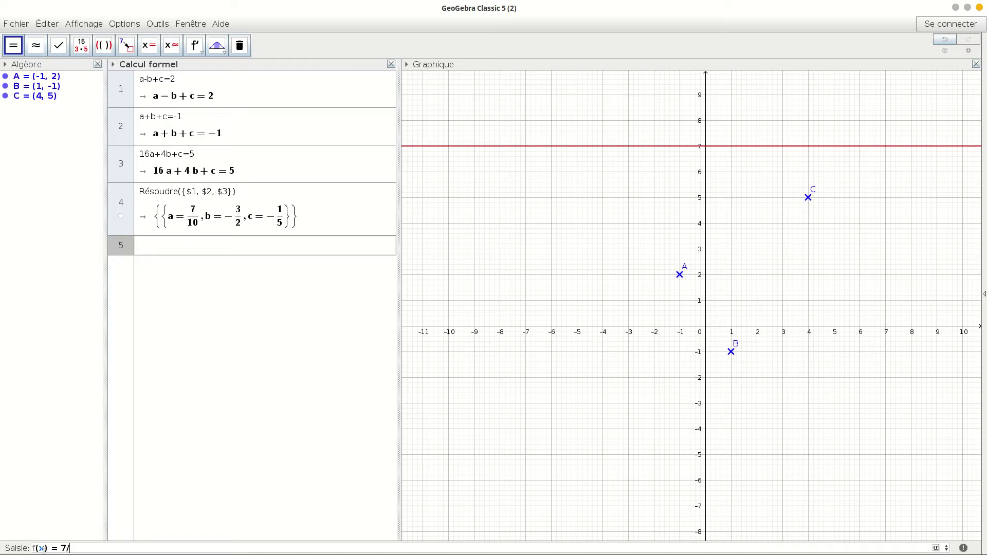
type("10*x")
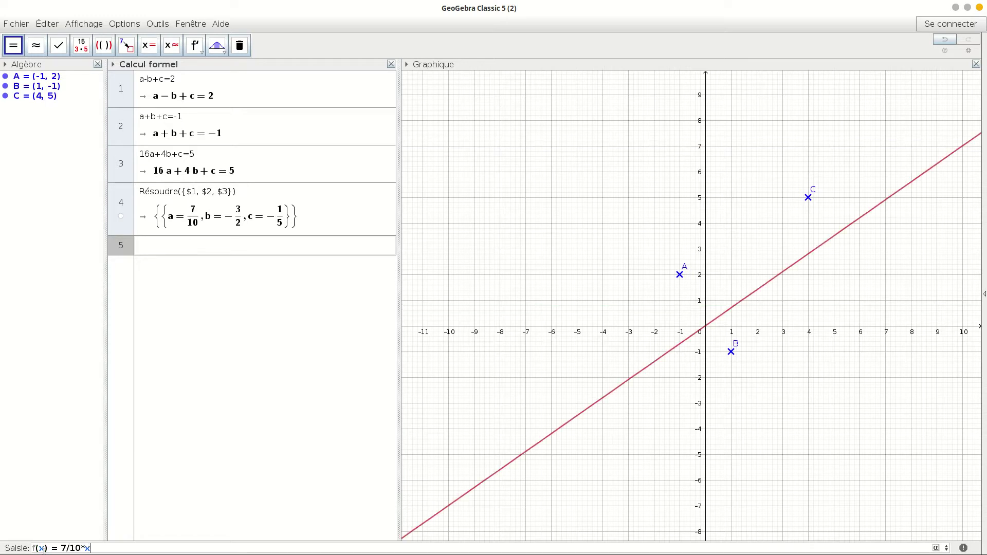
type("^2")
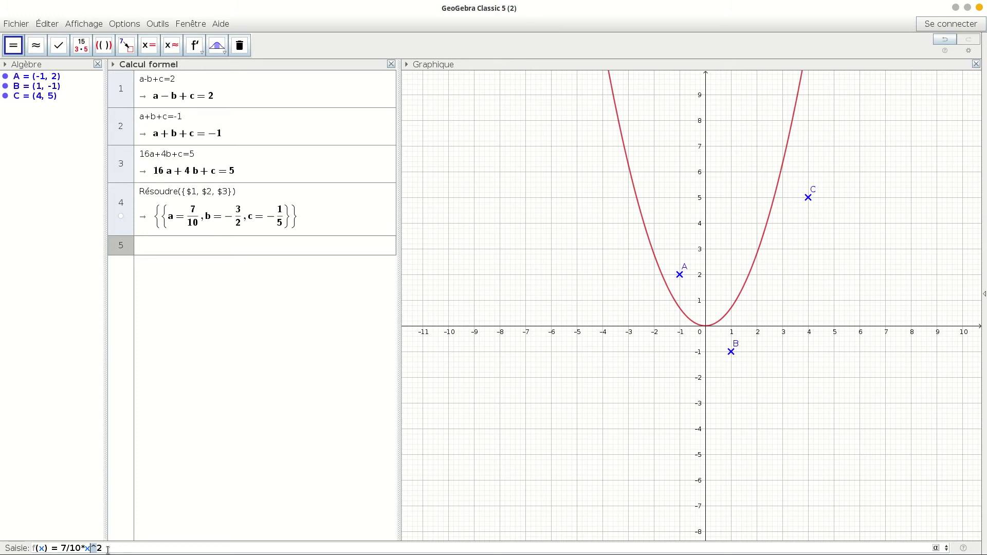
left_click(108, 550)
type("-3/2*")
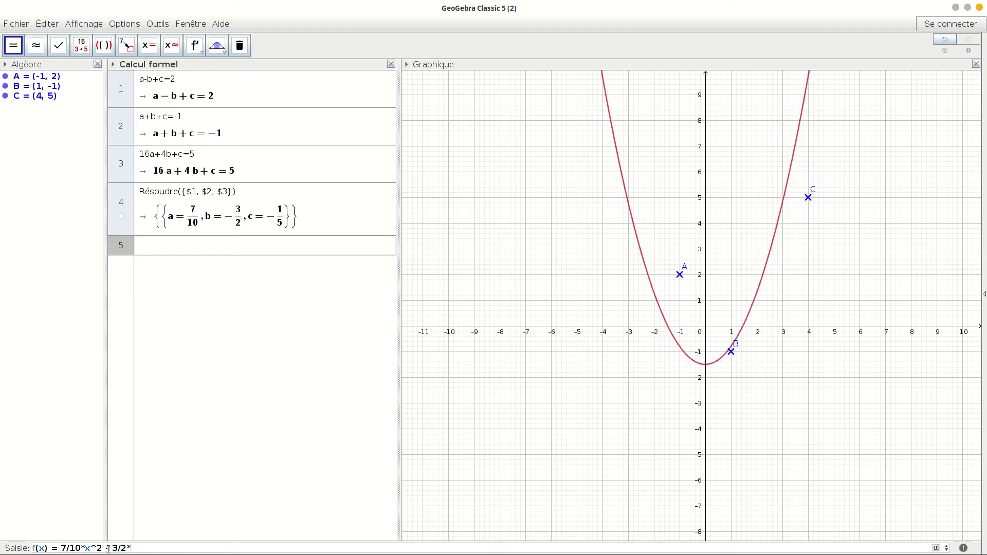
type("x -1/5")
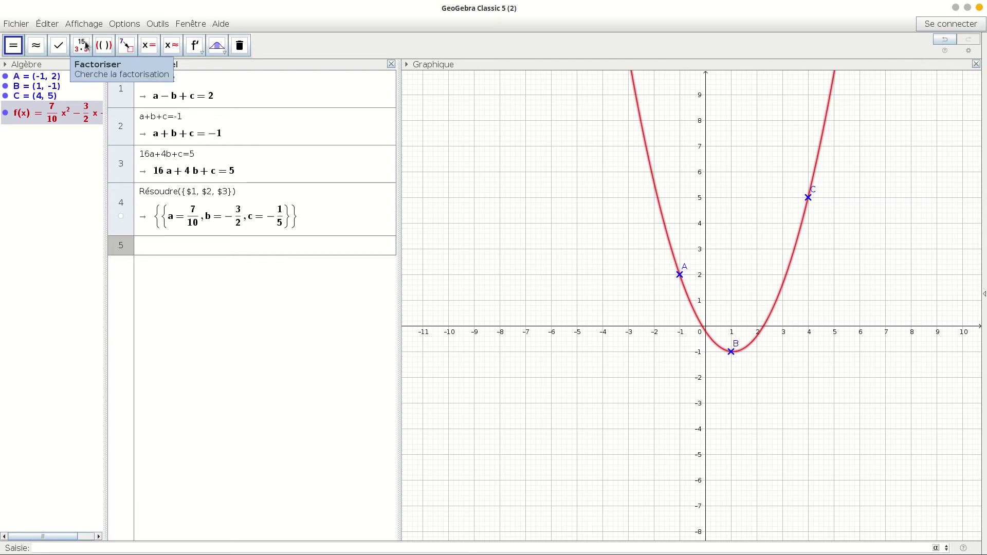
Close the Calcul formel view and widen the algebra view enough to show the full expression of f.
left_click(392, 64)
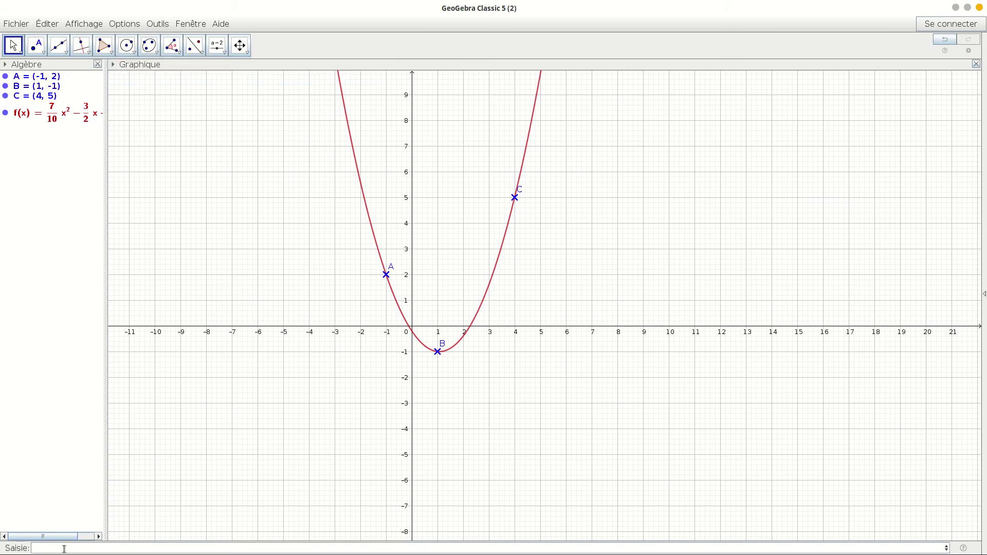
left_click_drag(99, 465, 196, 455)
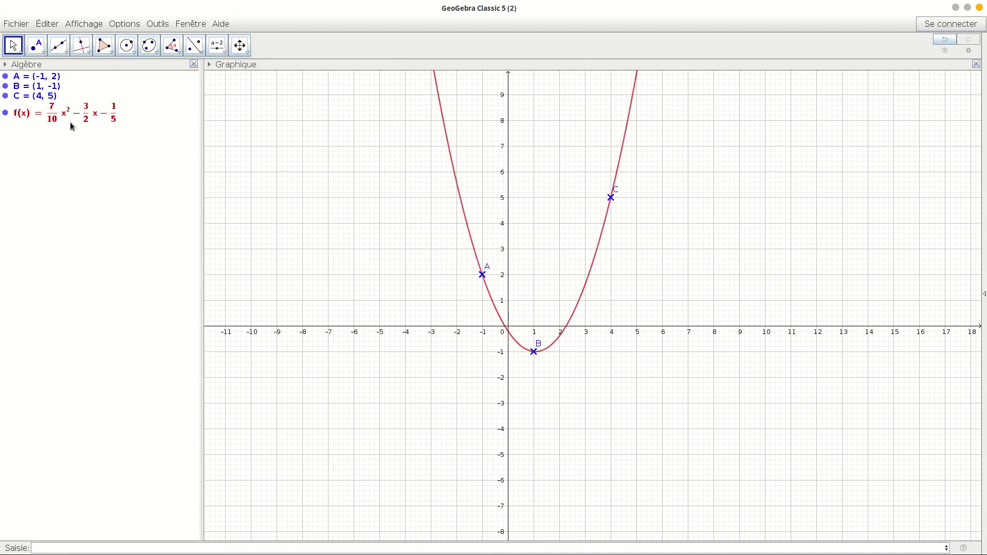
Colour the curve of f dark green, increase its line thickness, and close its properties.
right_click(56, 116)
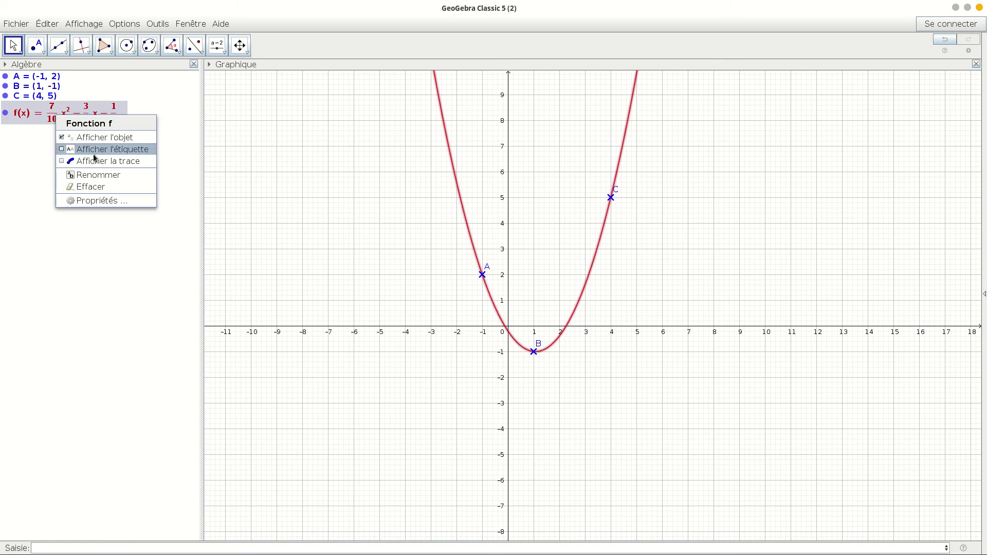
left_click(106, 201)
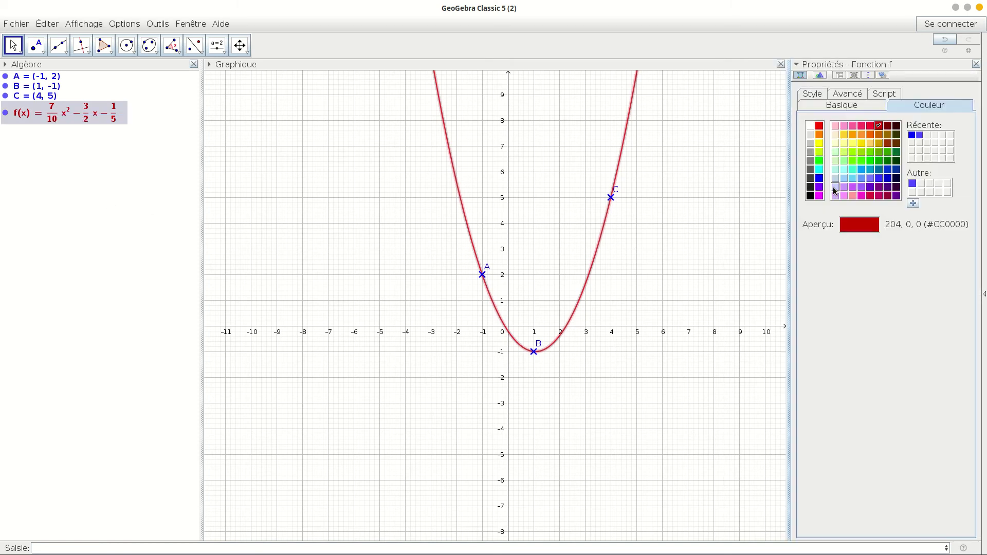
left_click(889, 164)
left_click(813, 94)
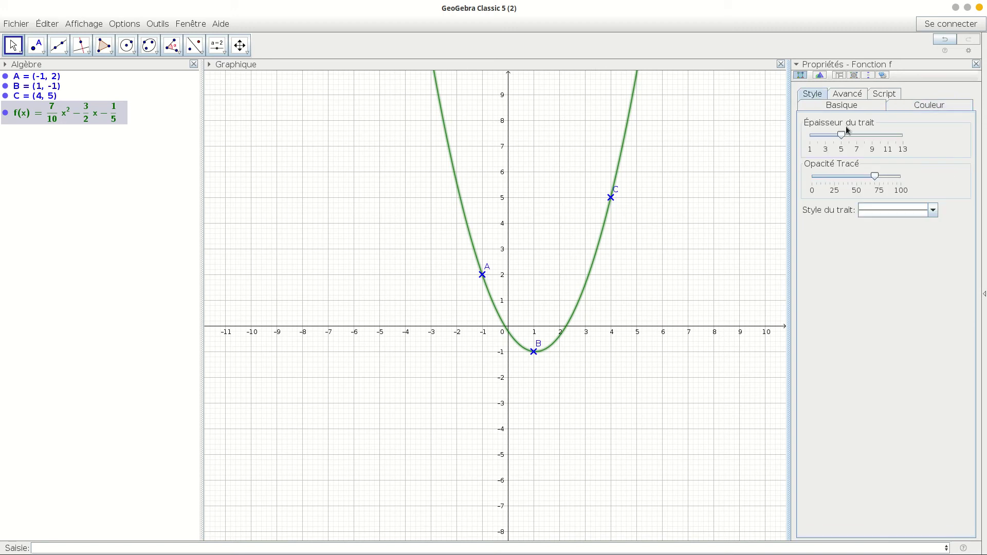
left_click_drag(843, 135, 860, 139)
left_click(976, 63)
left_click(368, 269)
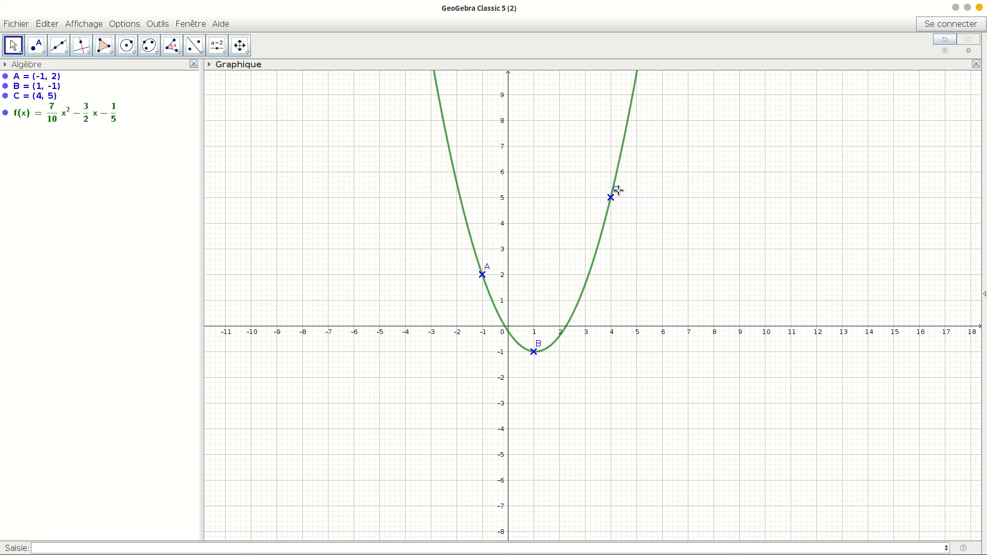
Move the point labels clear of the curve: C below right of its point, A below left, and B directly below.
left_click_drag(618, 192, 621, 205)
left_click_drag(485, 271, 472, 284)
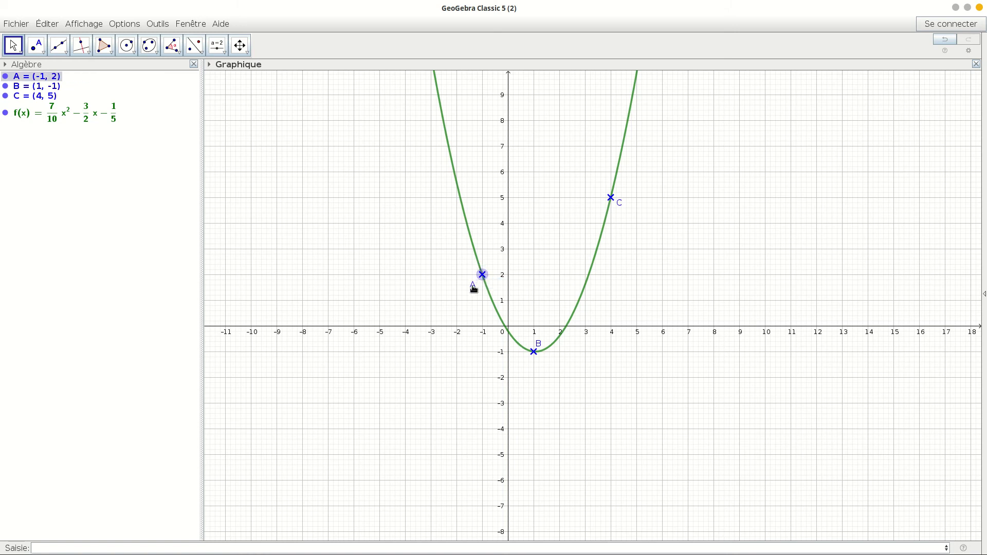
left_click_drag(540, 346, 539, 369)
left_click_drag(538, 370, 538, 364)
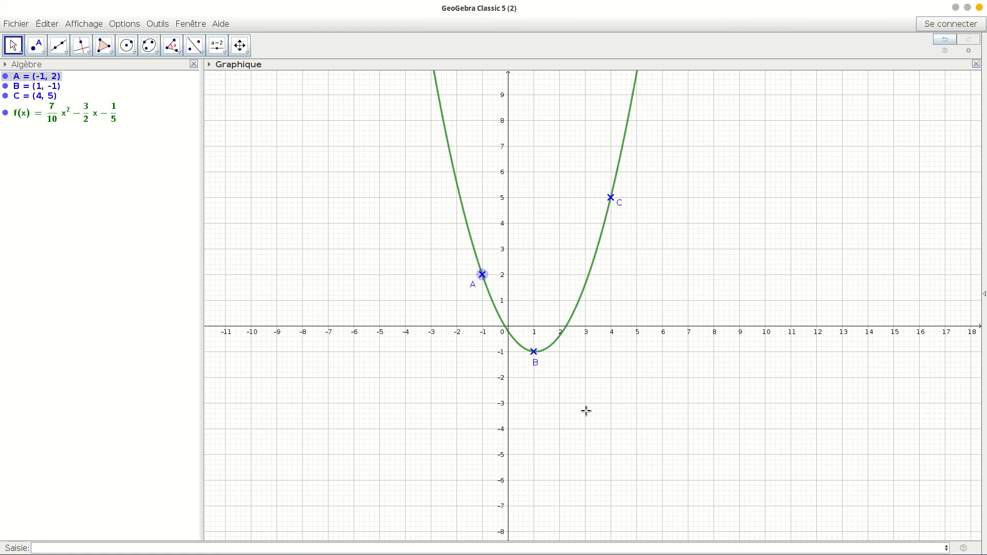